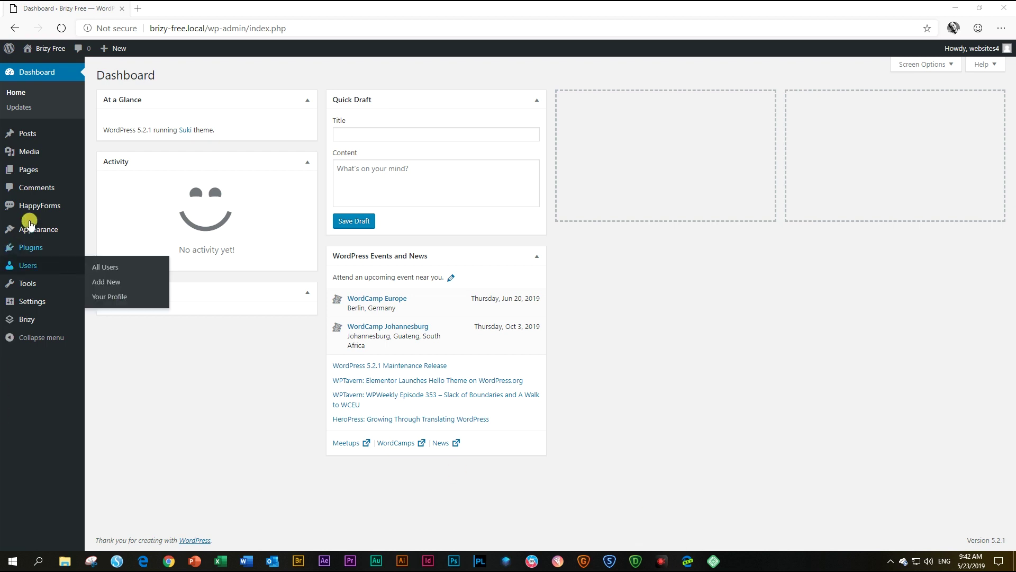
# - Open the list of HappyForms forms to look up their shortcodes
pyautogui.moveTo(43, 209)
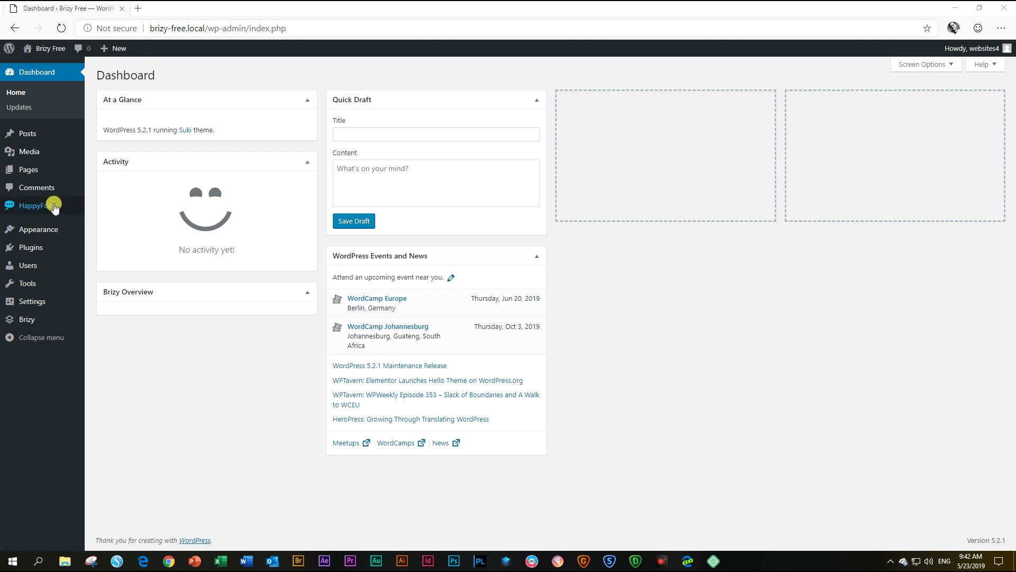
pyautogui.click(102, 207)
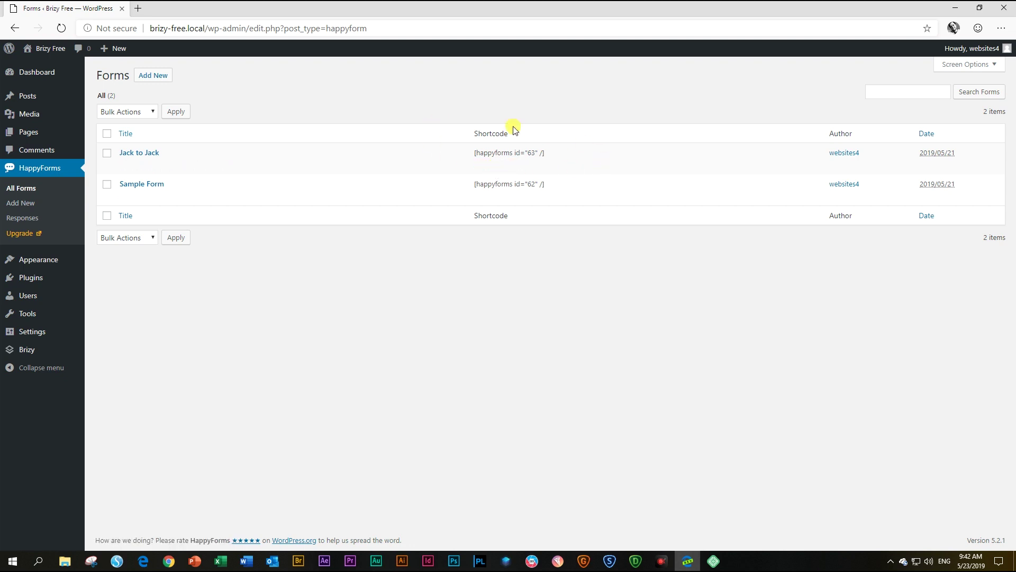
# - Create a new page titled "Happy Clappy" and publish it
pyautogui.moveTo(24, 132)
pyautogui.click(105, 149)
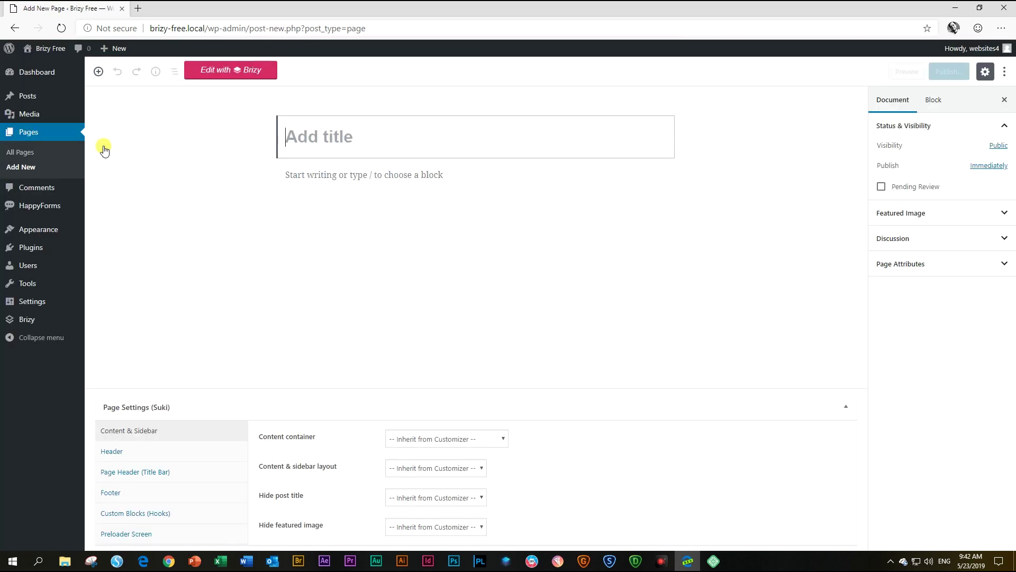
pyautogui.write('Happy ')
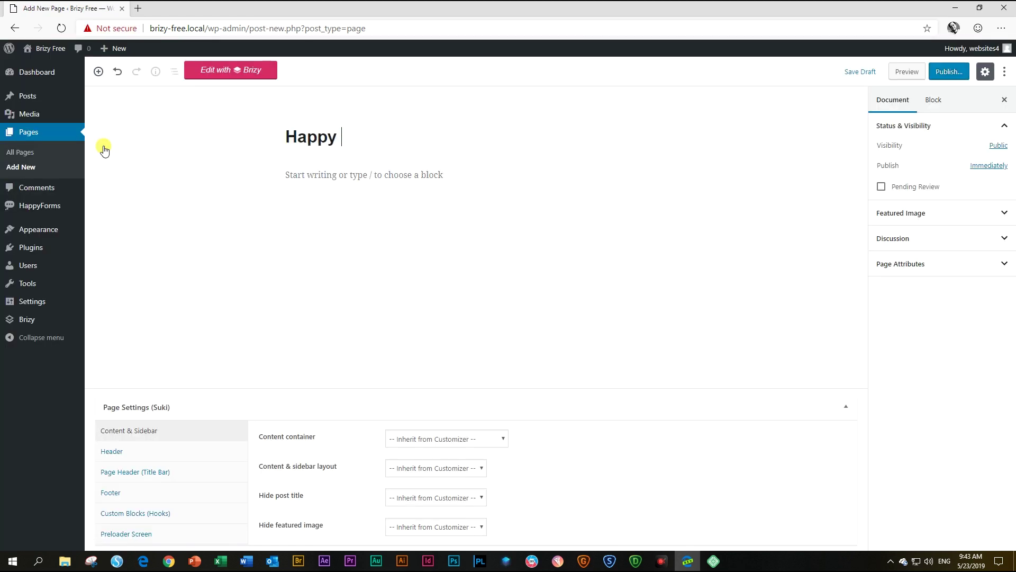
pyautogui.write('Clappy')
pyautogui.click(956, 74)
pyautogui.click(956, 74)
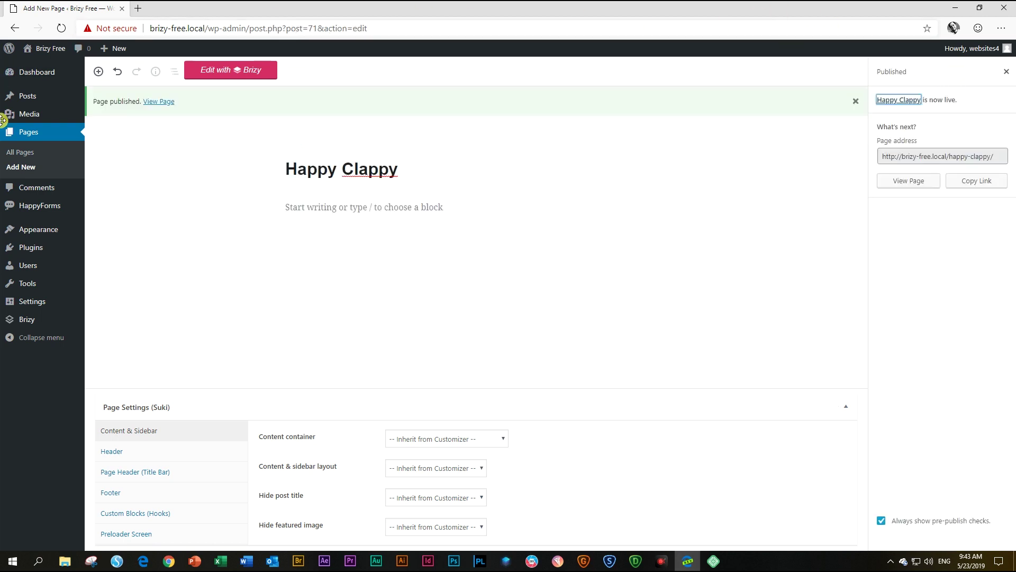
# - Check the details of the active Suki theme and the version of the installed Brizy plugin
pyautogui.moveTo(30, 236)
pyautogui.click(98, 232)
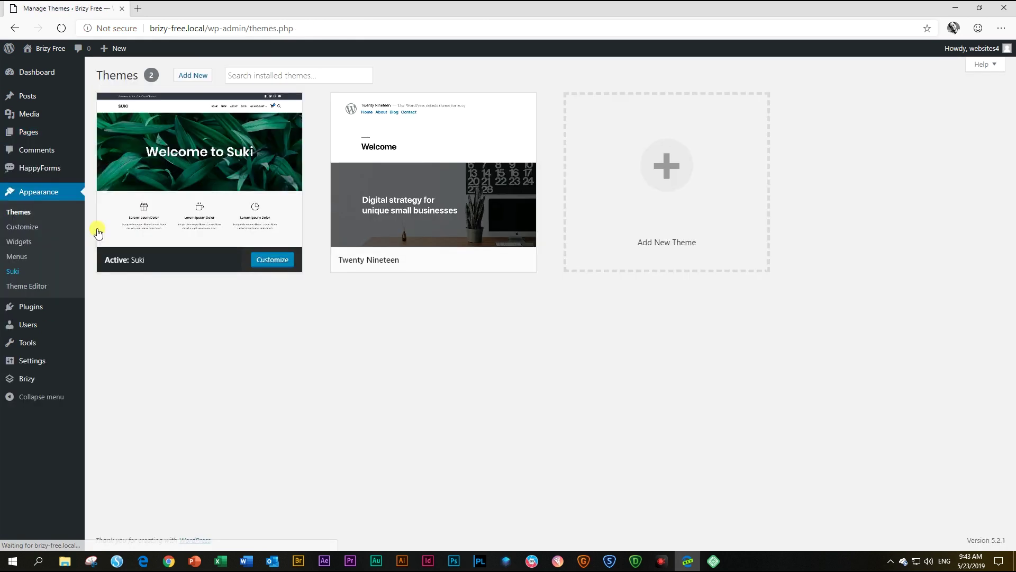
pyautogui.click(216, 140)
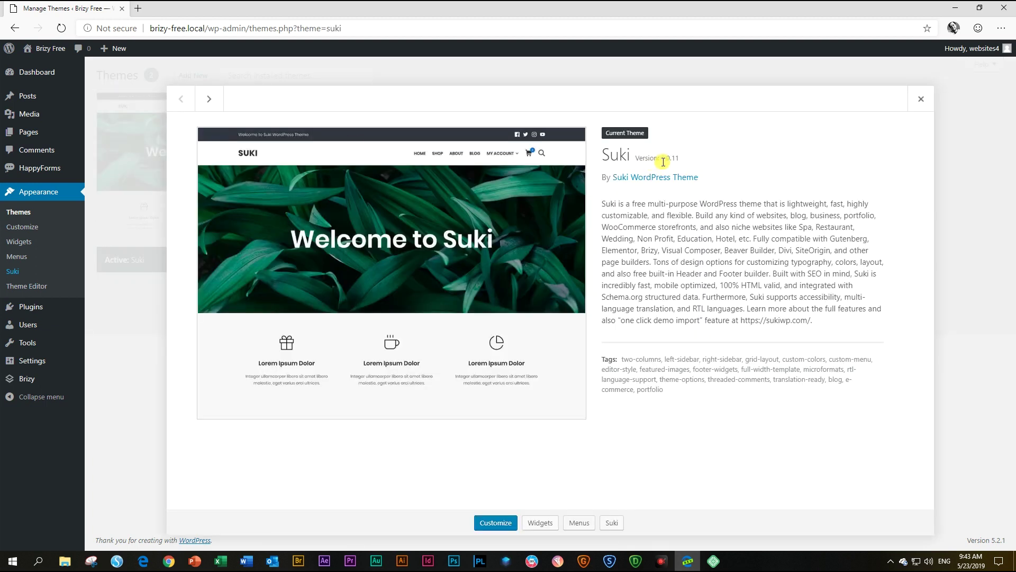
pyautogui.moveTo(16, 310)
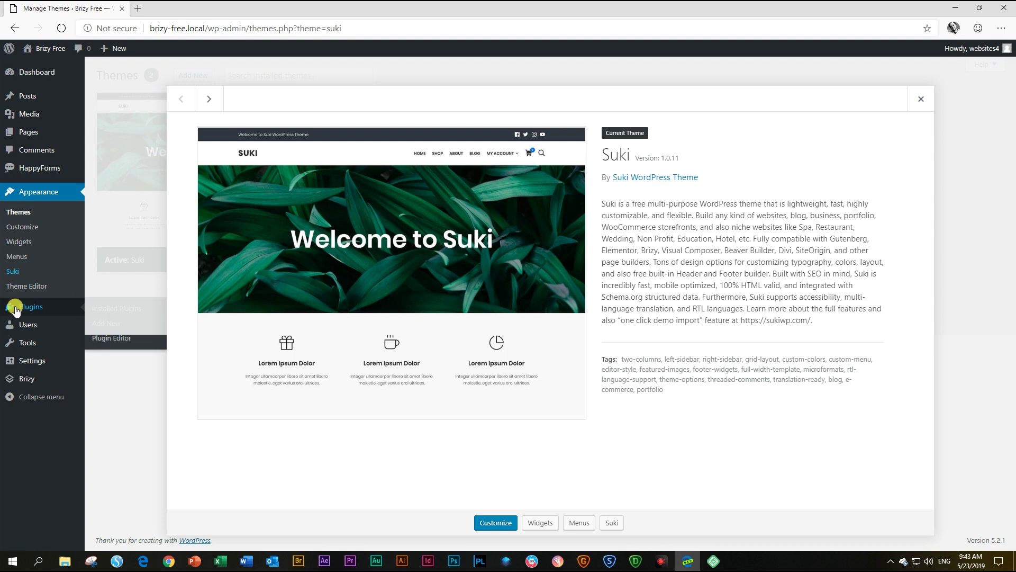
pyautogui.click(49, 306)
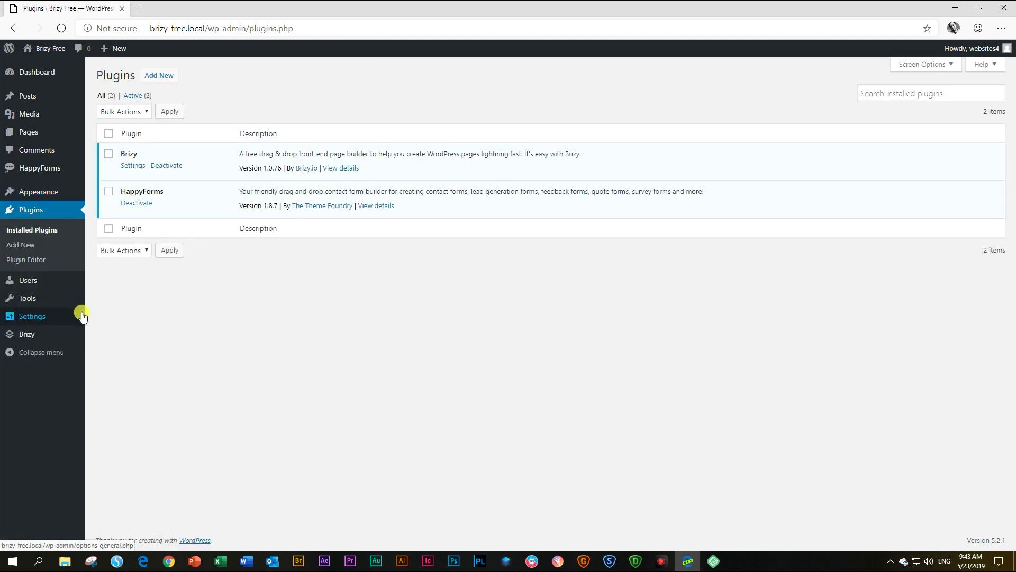
pyautogui.moveTo(263, 169); pyautogui.dragTo(282, 168)
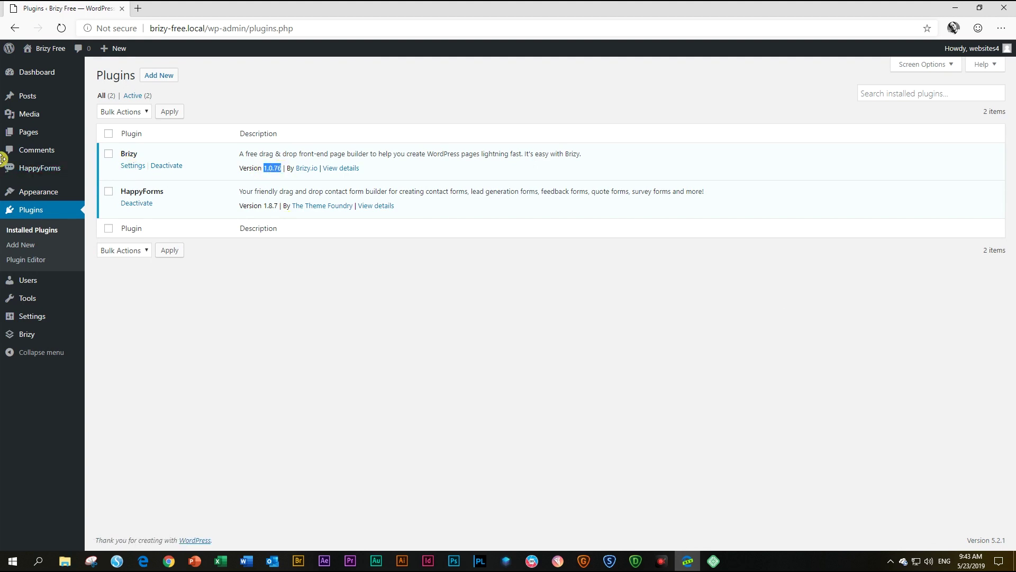
# - Open the Happy Clappy page from the list of pages for editing in the Brizy builder
pyautogui.moveTo(37, 134)
pyautogui.click(95, 137)
pyautogui.moveTo(159, 152)
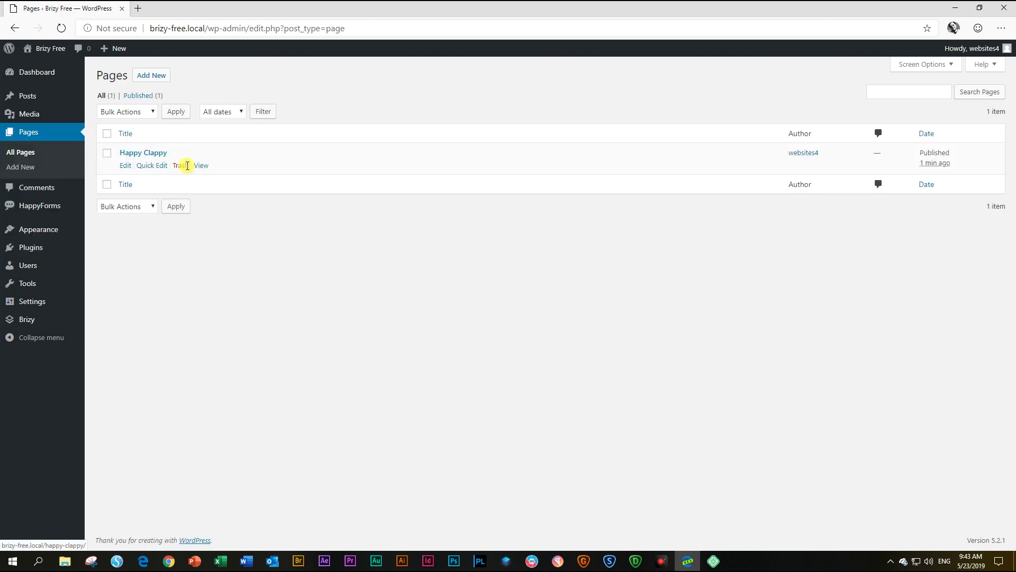
pyautogui.click(152, 154)
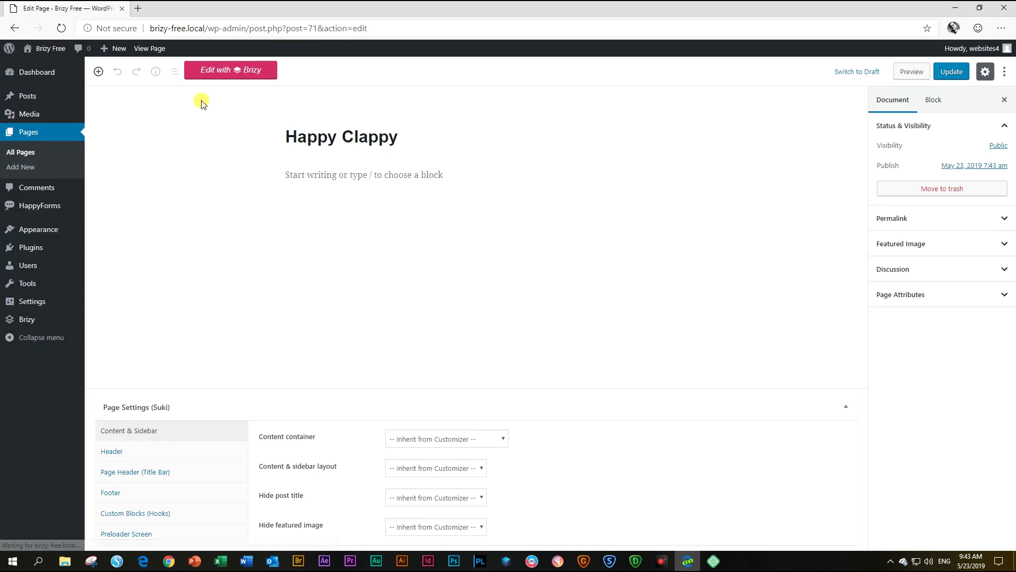
pyautogui.click(246, 73)
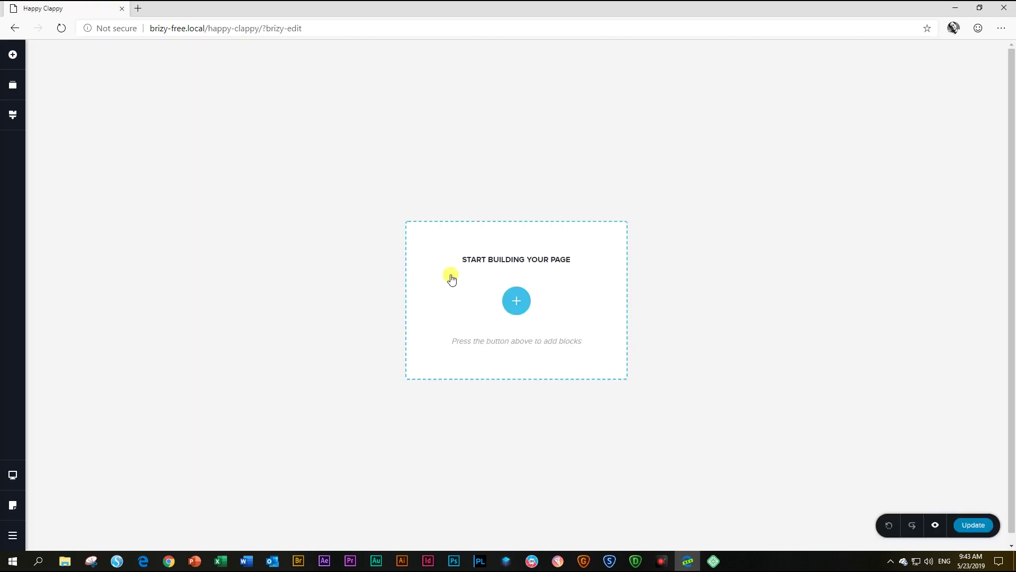
# - Add the light "Easy with Brizy" block to the page and place a Shortcode element beneath its image and text
pyautogui.click(512, 302)
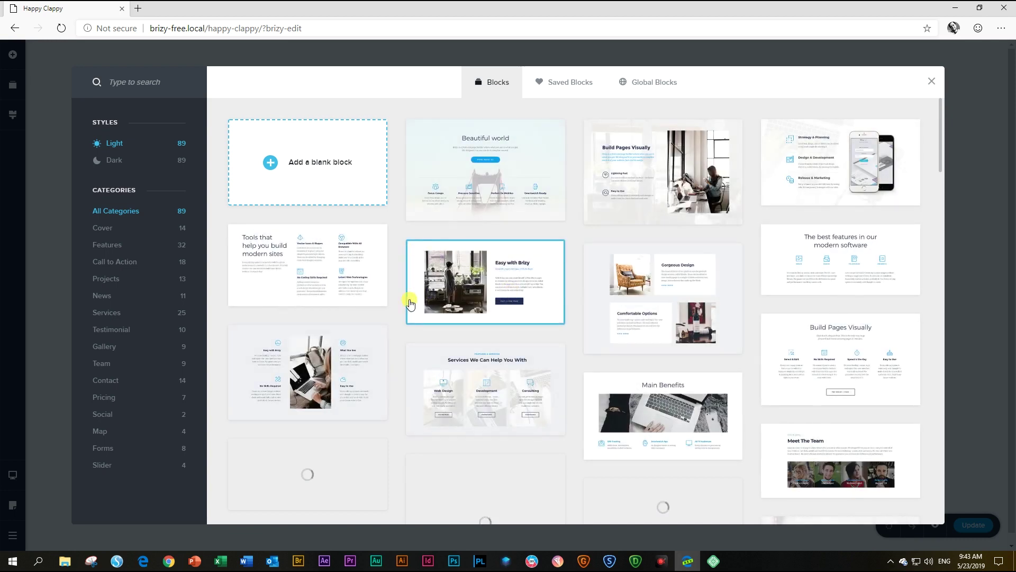
pyautogui.click(497, 286)
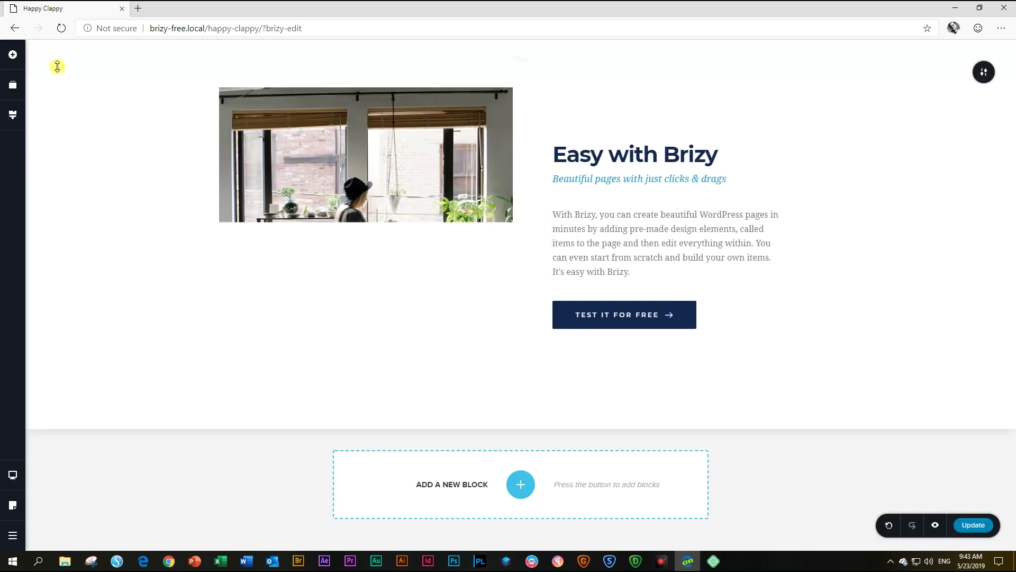
pyautogui.click(13, 58)
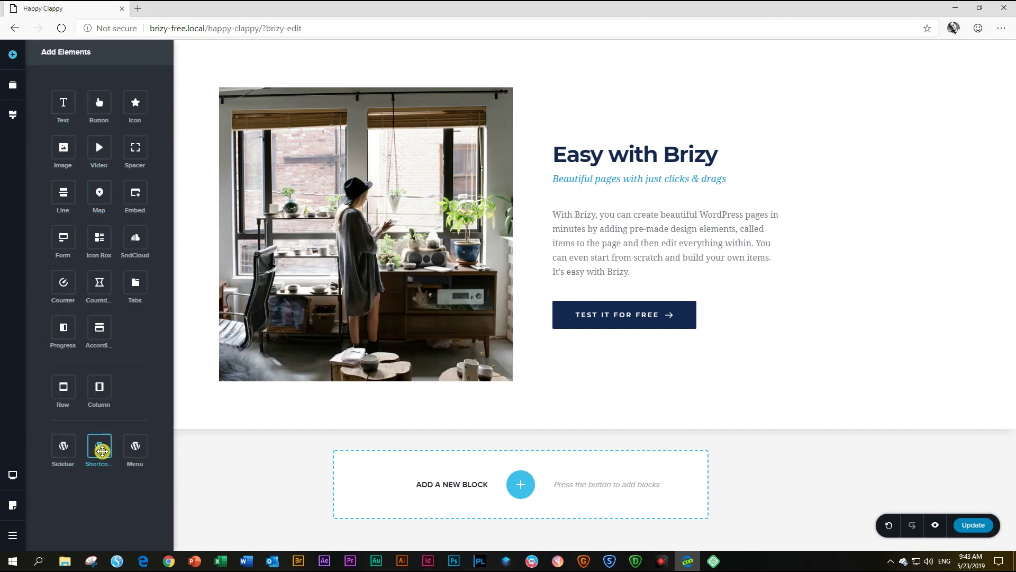
pyautogui.moveTo(100, 447); pyautogui.dragTo(548, 394)
pyautogui.scroll(-3, 549, 397)
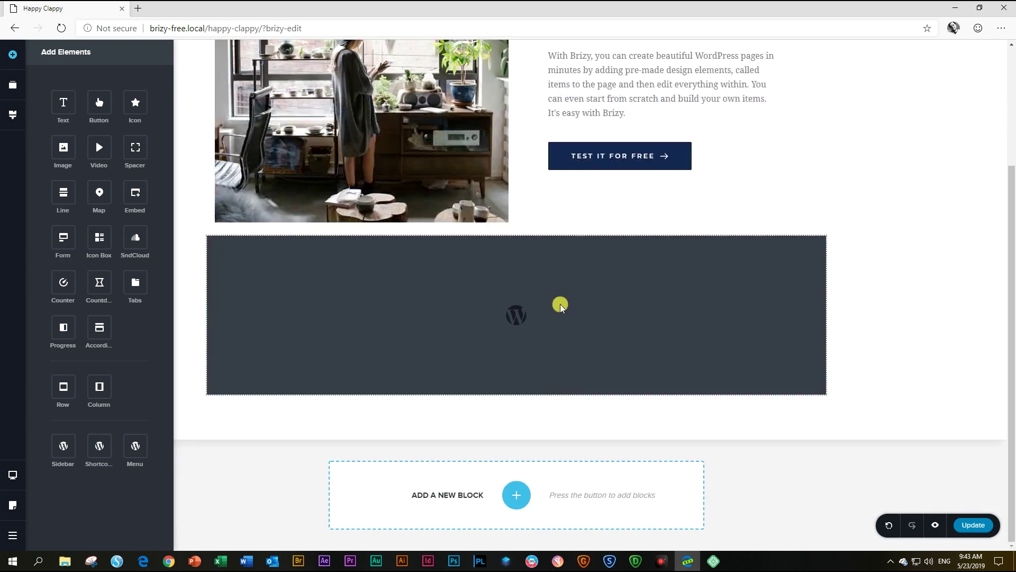
# - Set the Shortcode element's content to [happyforms id="63" /]
pyautogui.click(509, 291)
pyautogui.click(473, 218)
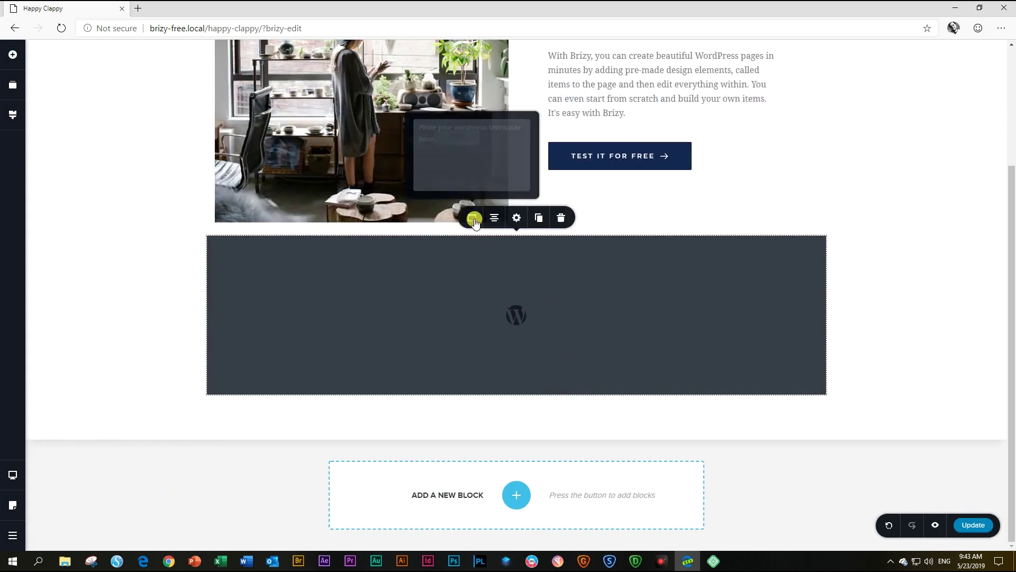
pyautogui.write('[happyforms id="63" /]')
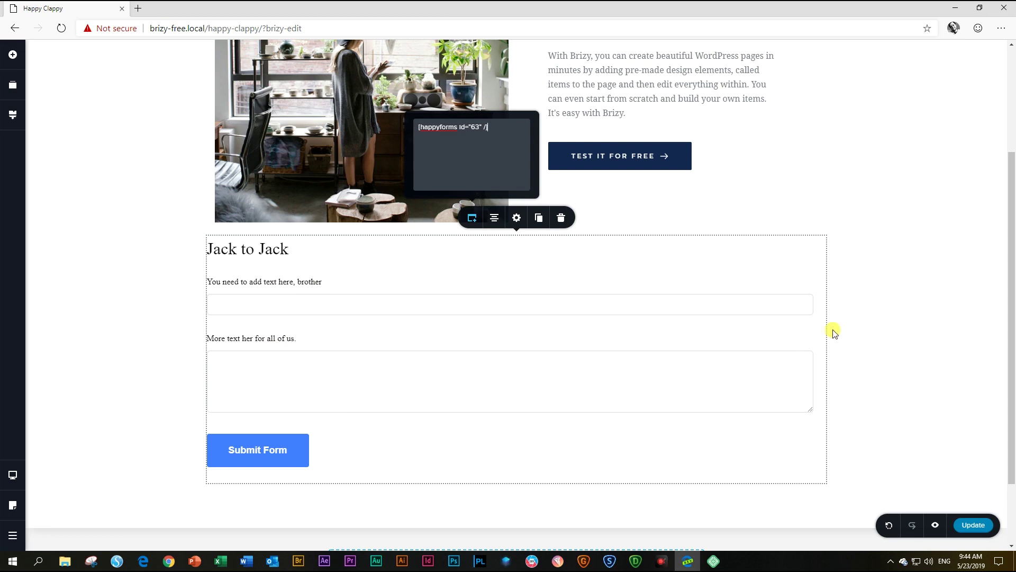
pyautogui.click(858, 313)
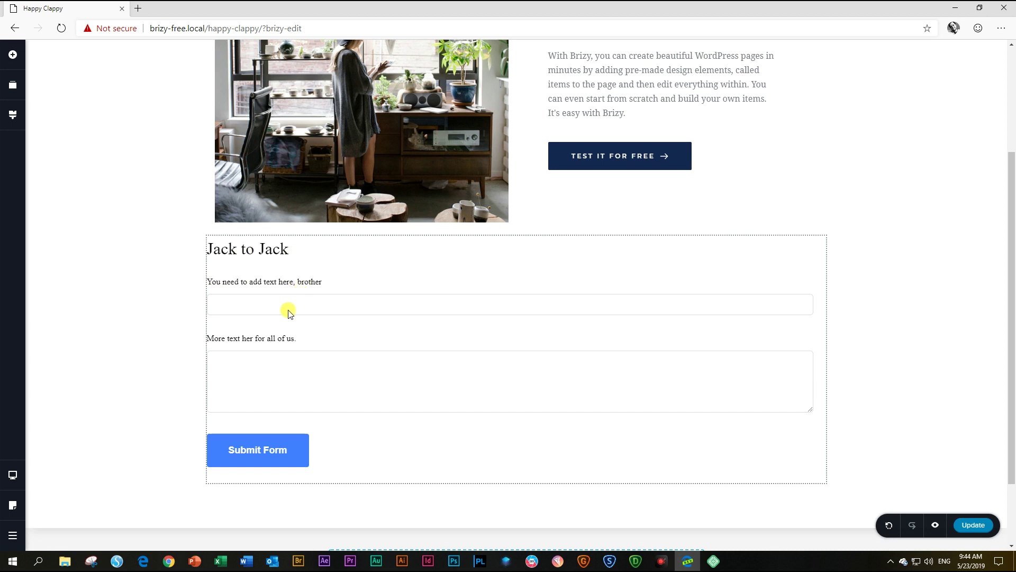
# - Update the page and preview it in a new tab to examine the embedded form's styling
pyautogui.scroll(2, 287, 313)
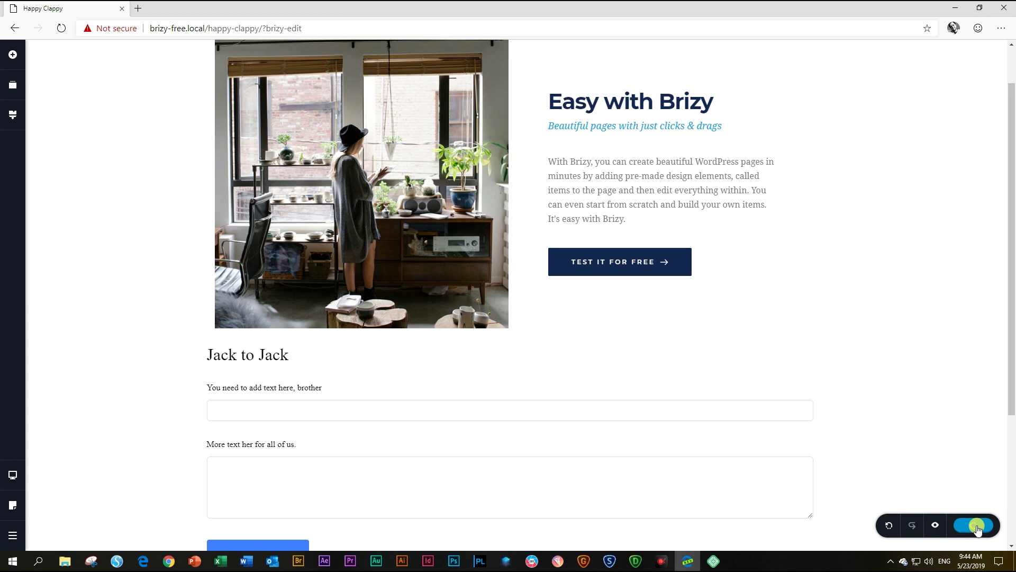
pyautogui.click(936, 526)
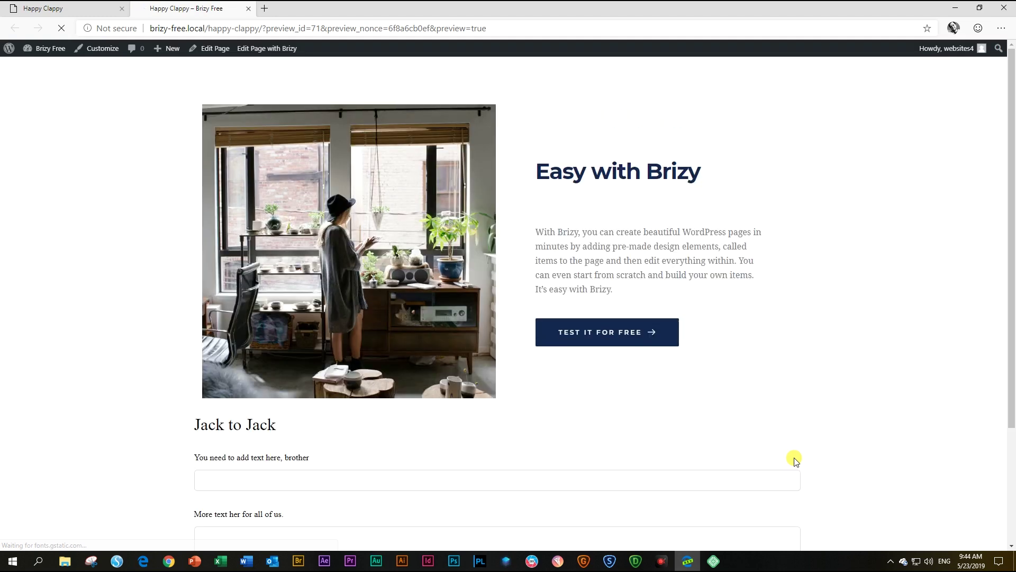
pyautogui.scroll(-1, 794, 458)
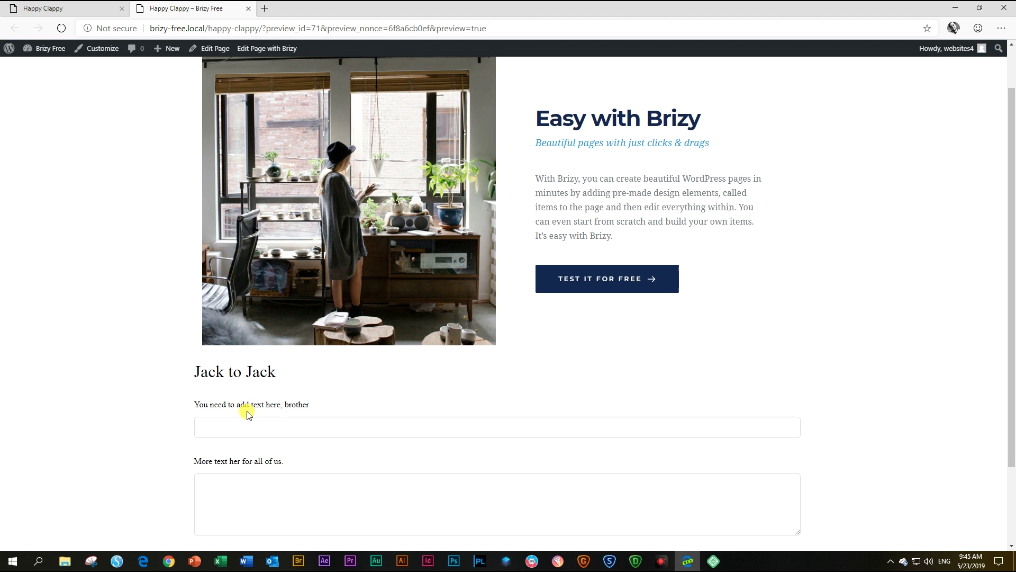
# - Leave the Brizy builder for WordPress and open the theme customizer's Brizy Integration settings
pyautogui.click(57, 10)
pyautogui.click(10, 535)
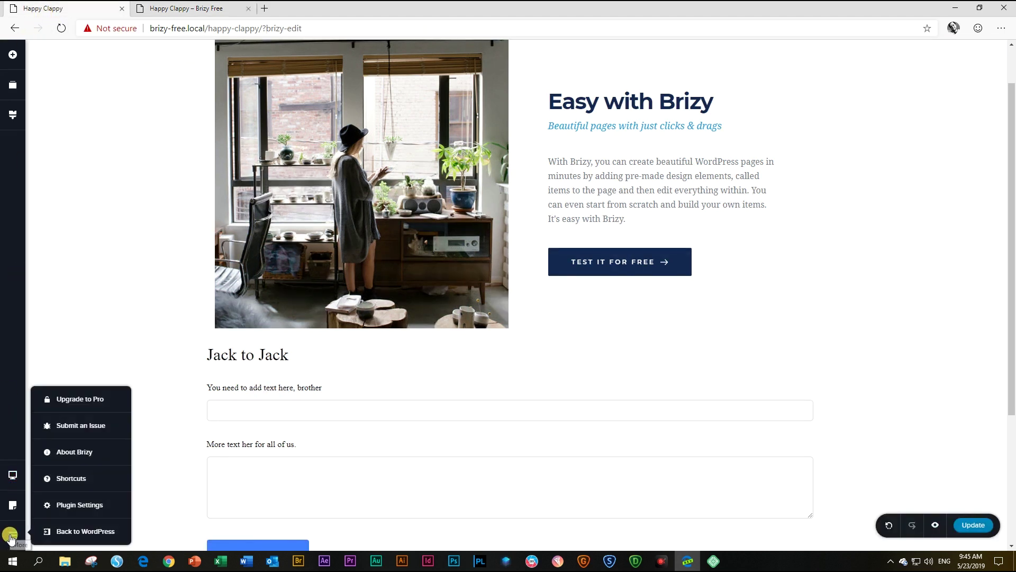
pyautogui.click(66, 530)
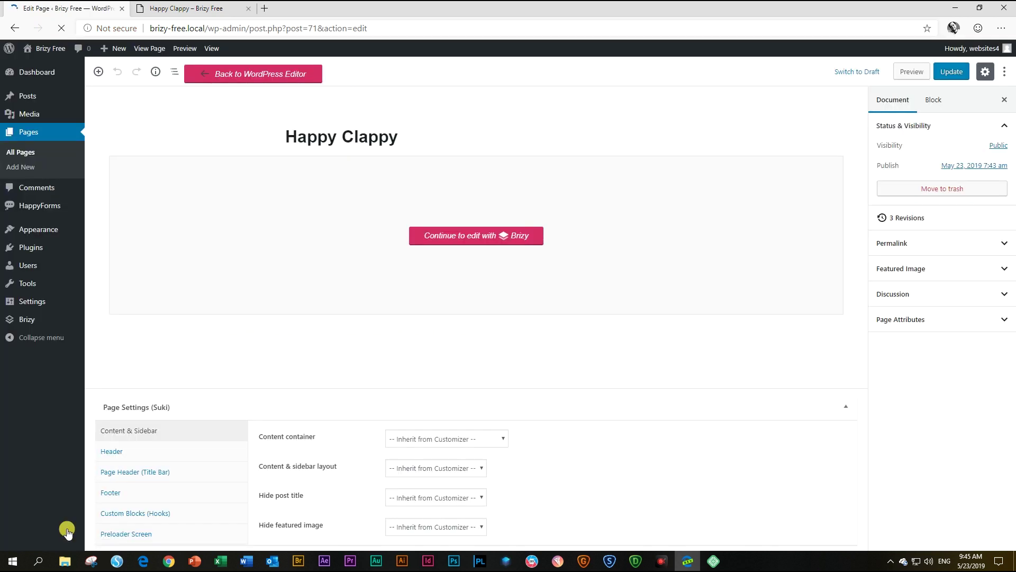
pyautogui.moveTo(34, 235)
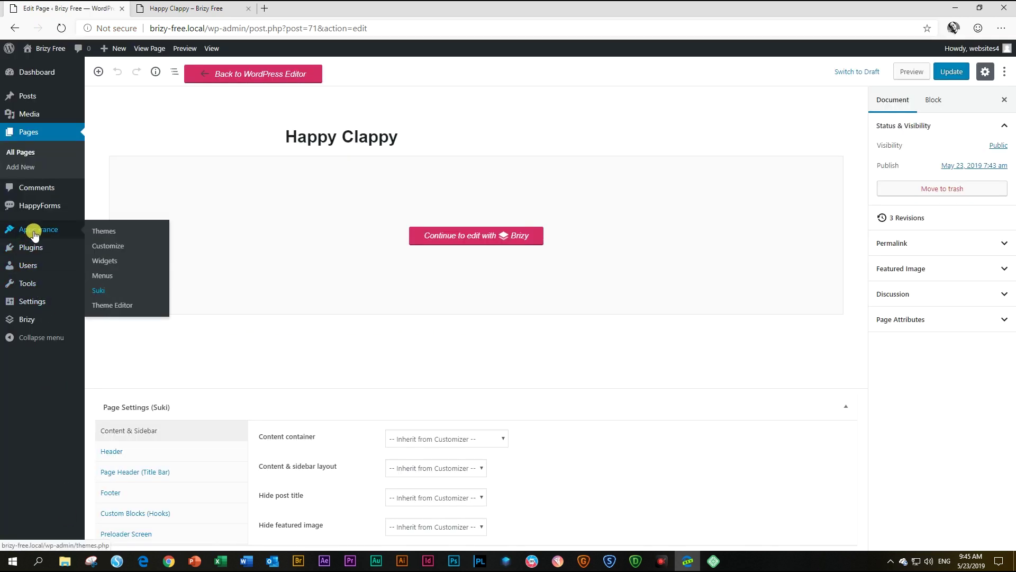
pyautogui.click(100, 249)
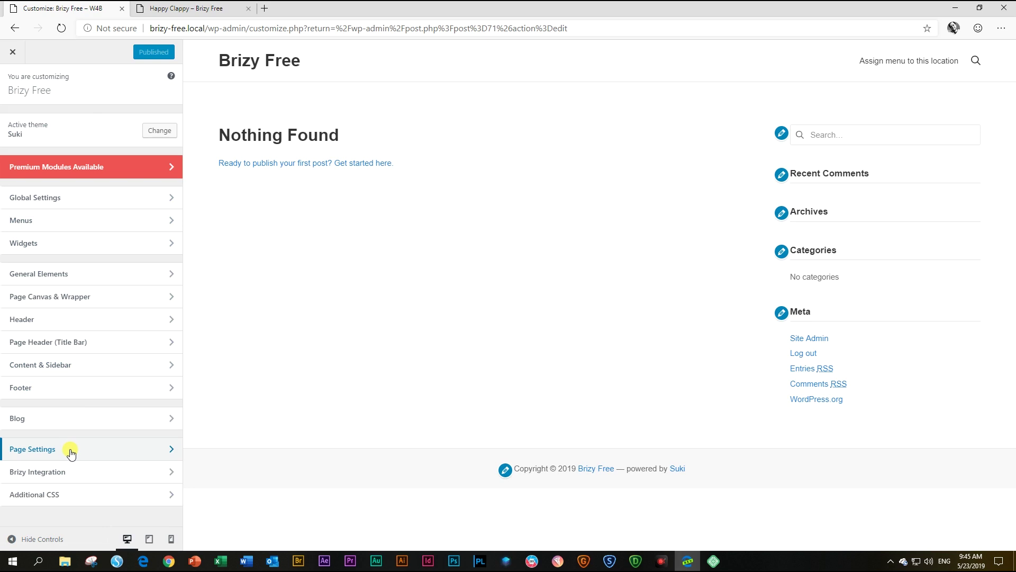
pyautogui.click(50, 476)
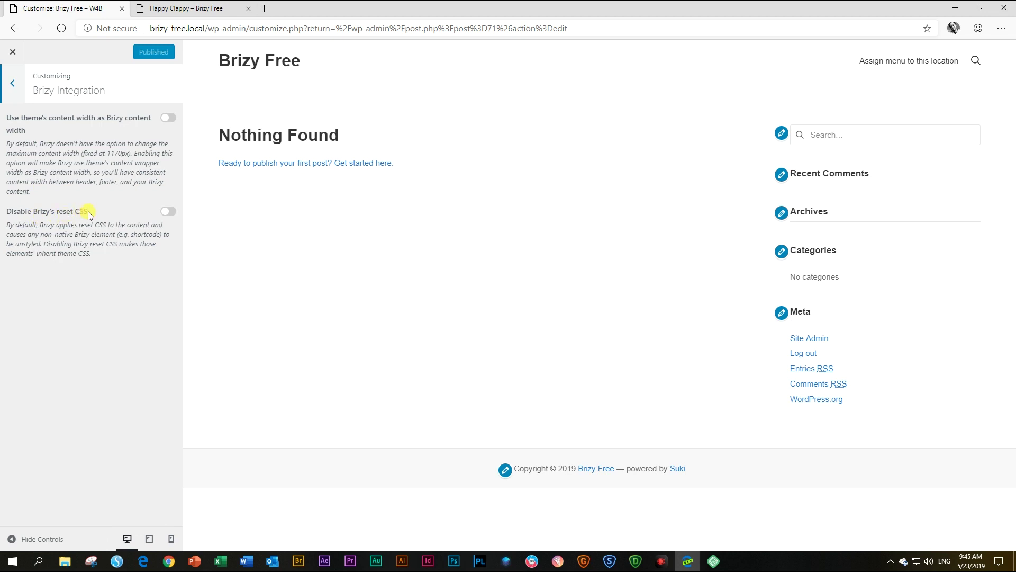
# - Read the description of "Disable Brizy's reset CSS", enable that option and publish the change
pyautogui.moveTo(93, 252); pyautogui.dragTo(2, 228)
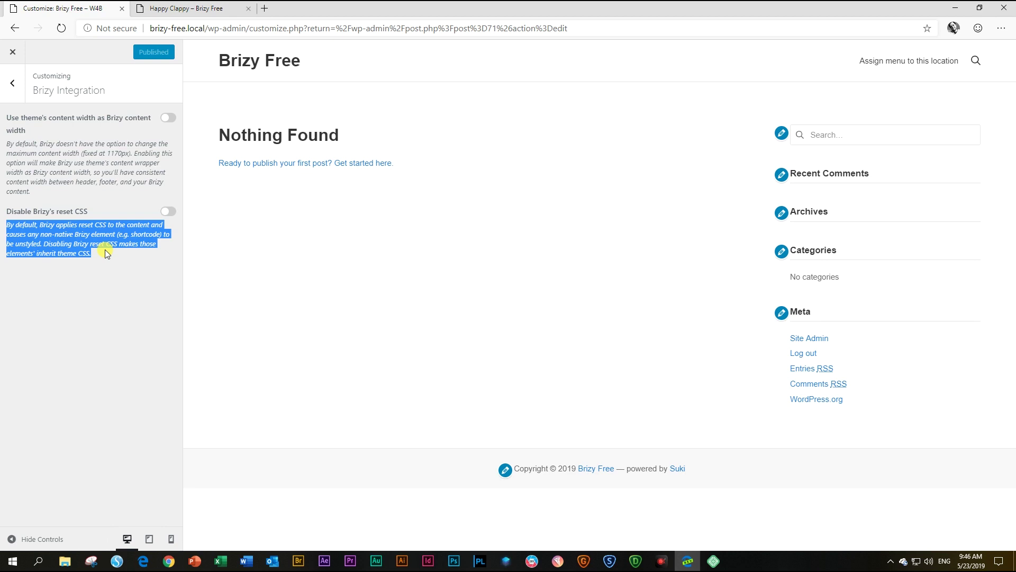
pyautogui.click(106, 252)
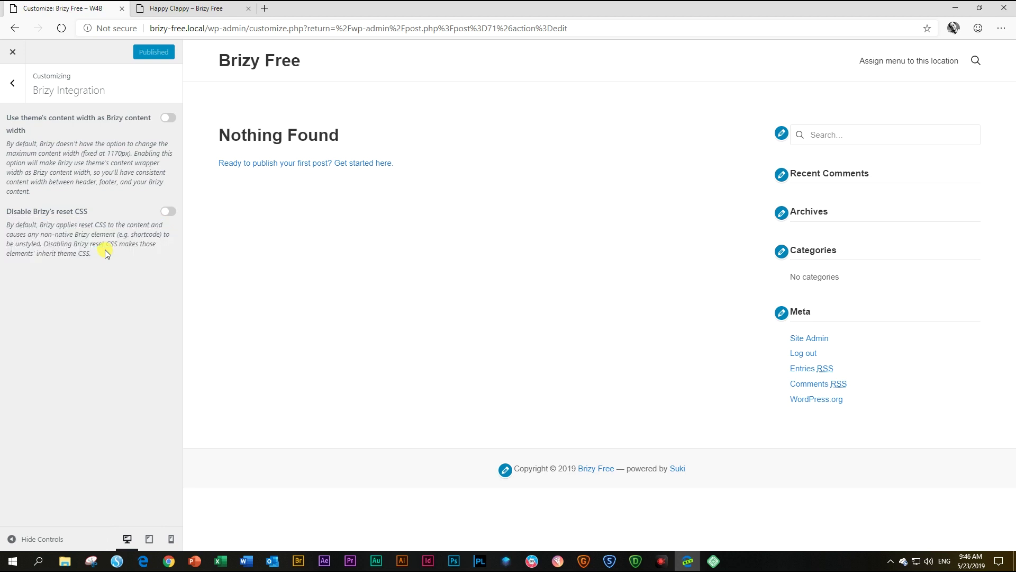
pyautogui.click(167, 212)
pyautogui.click(136, 55)
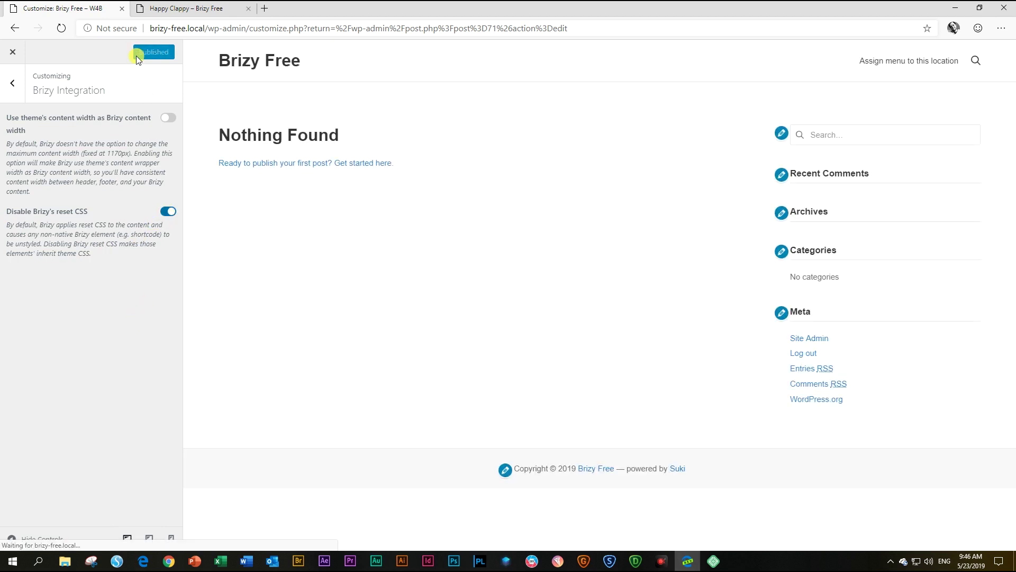
# - Reload the Happy Clappy page preview to check the form's styling
pyautogui.click(197, 9)
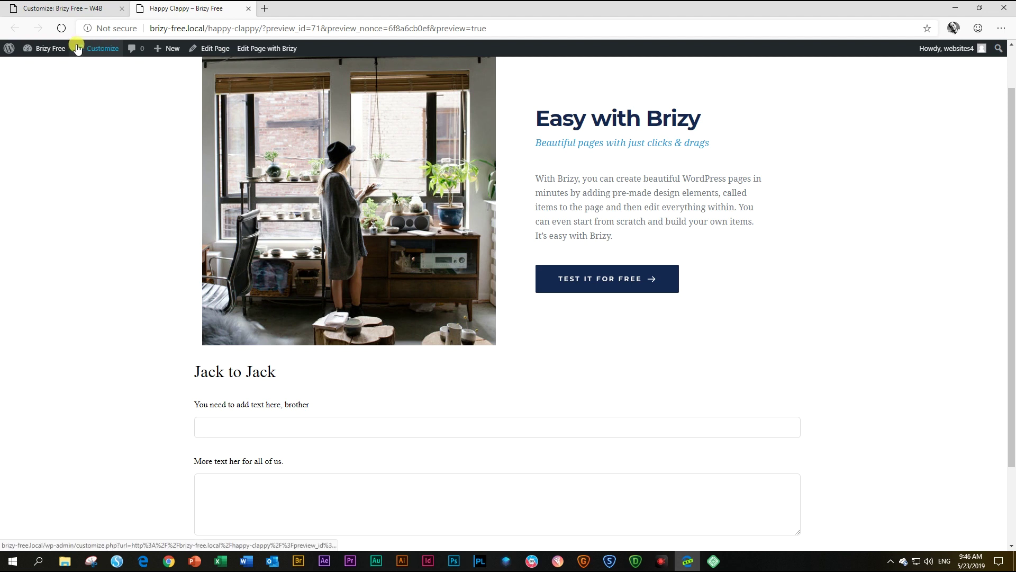
pyautogui.click(61, 28)
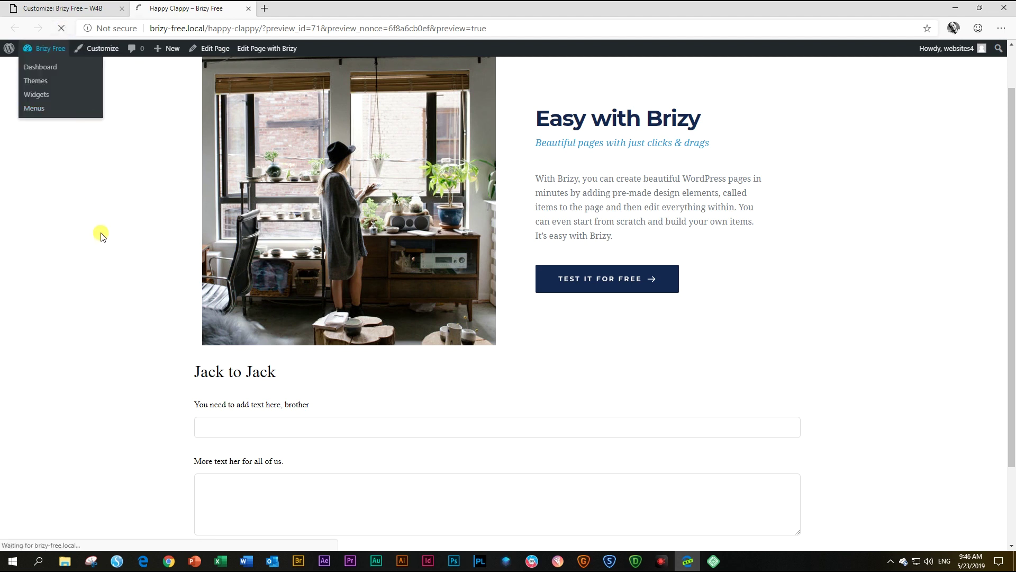